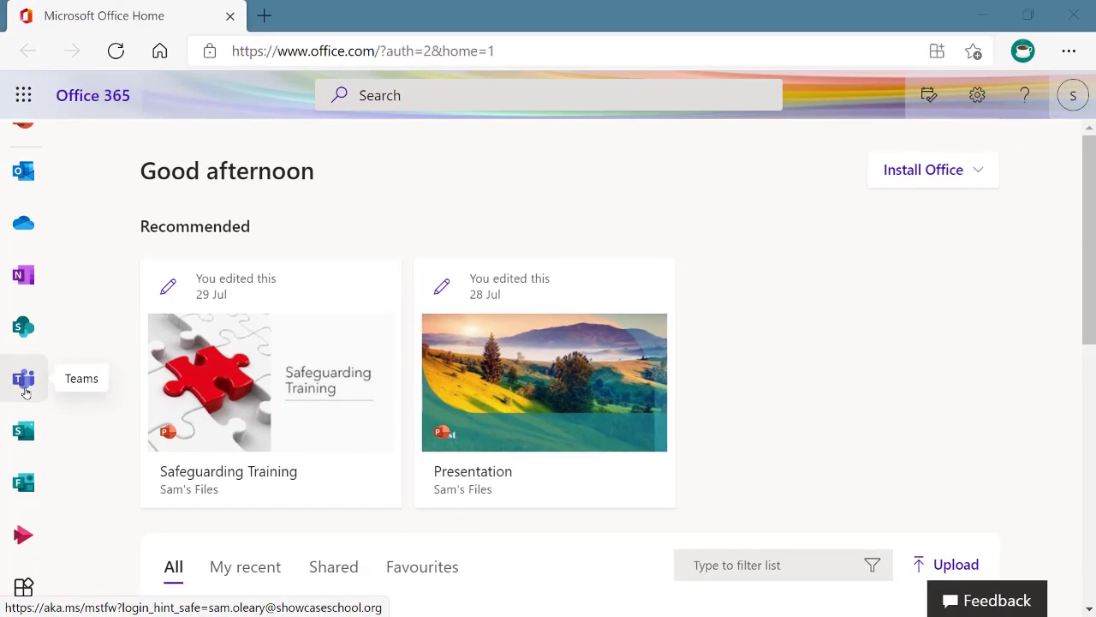
# - Switch to Teams and create a team of the Class type named "Showcase Class Team"
pyautogui.click(25, 387)
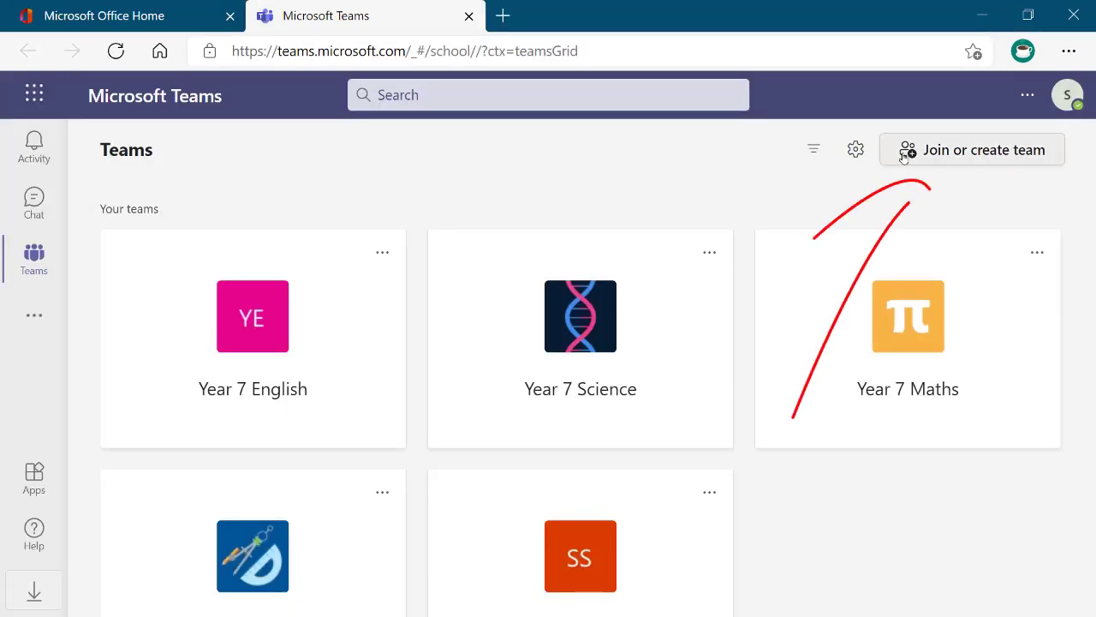
pyautogui.click(905, 153)
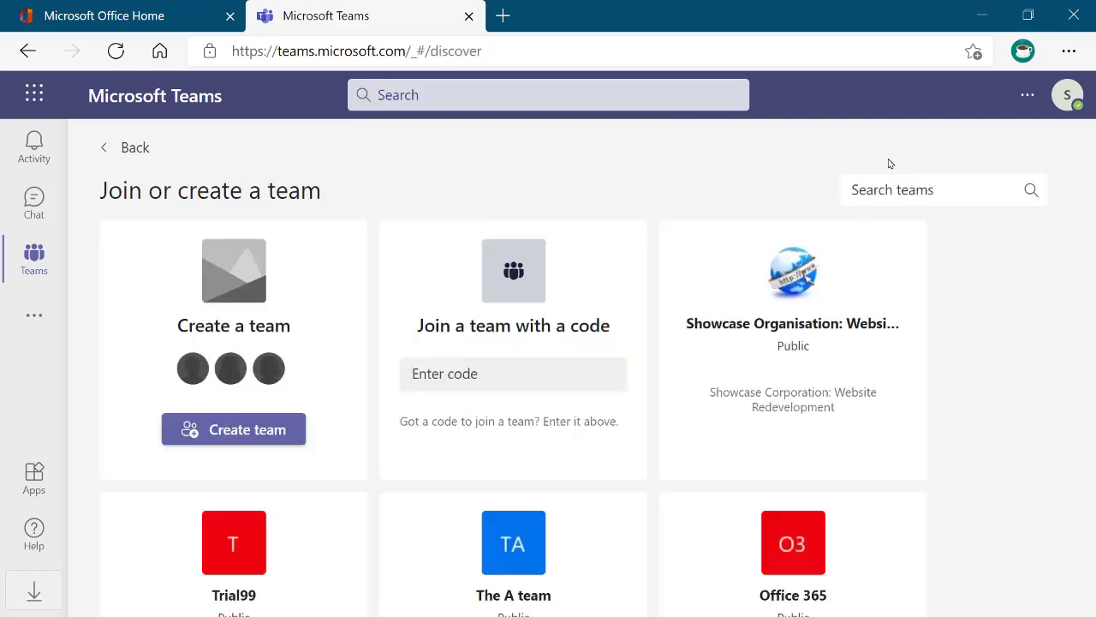
pyautogui.click(247, 446)
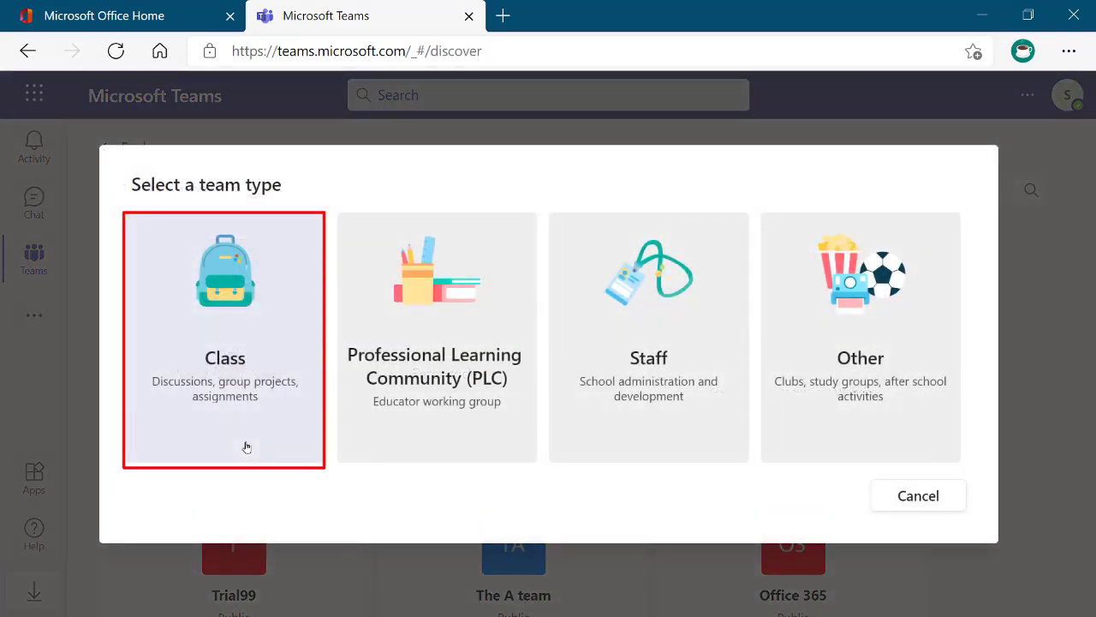
pyautogui.click(247, 446)
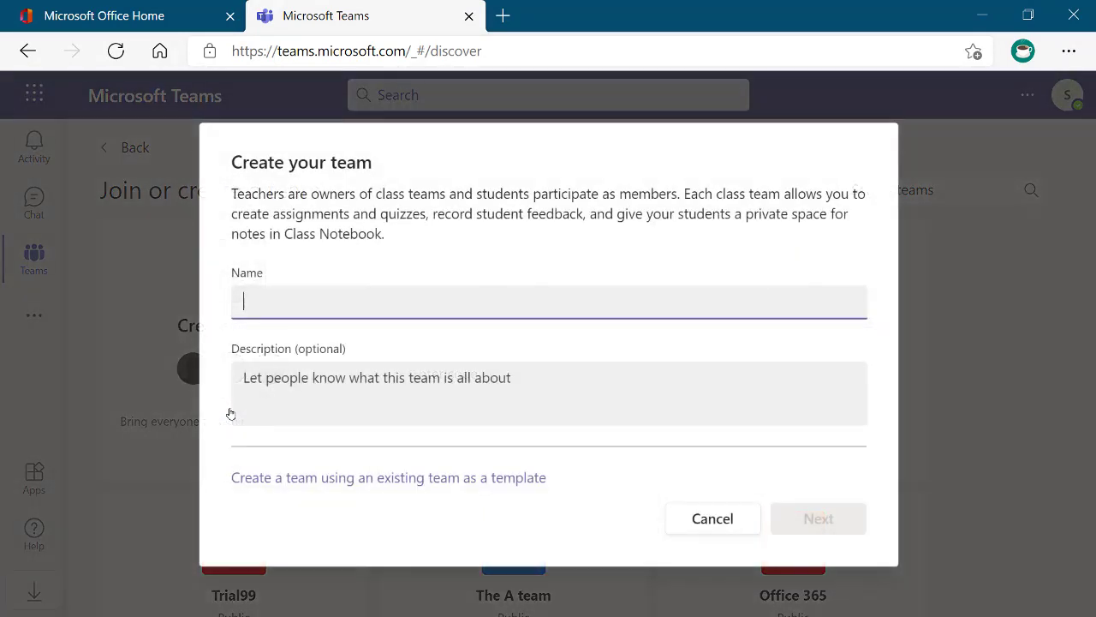
pyautogui.write('Showcase Class Team')
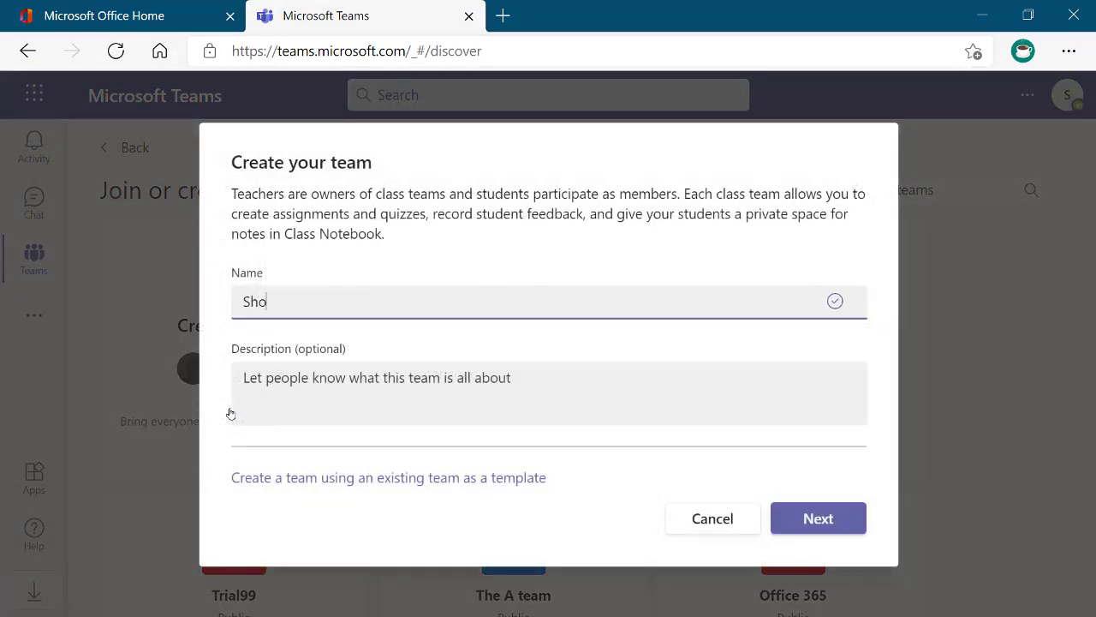
pyautogui.click(790, 531)
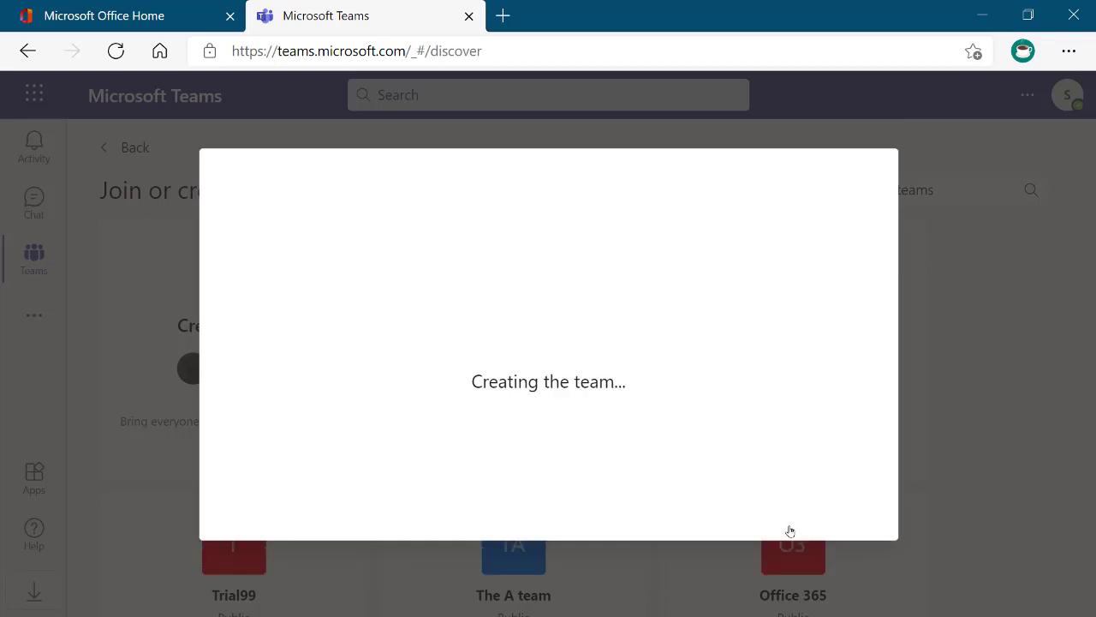
# - Add the four students to Showcase Class Team by searching for each student's name
pyautogui.write('Teg')
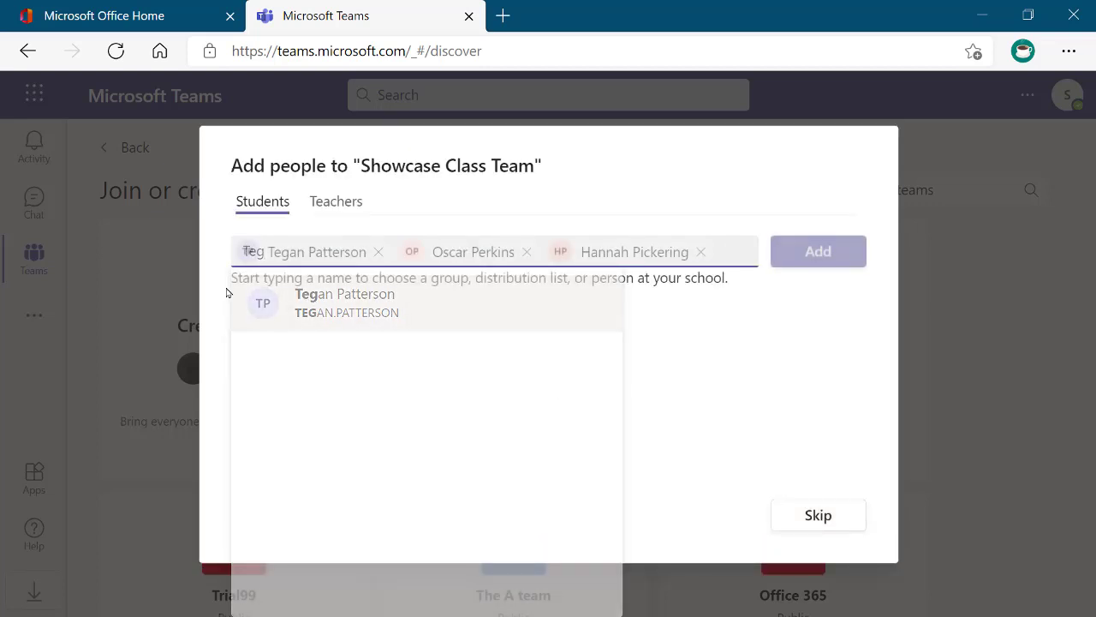
pyautogui.write('De')
pyautogui.press('Return')
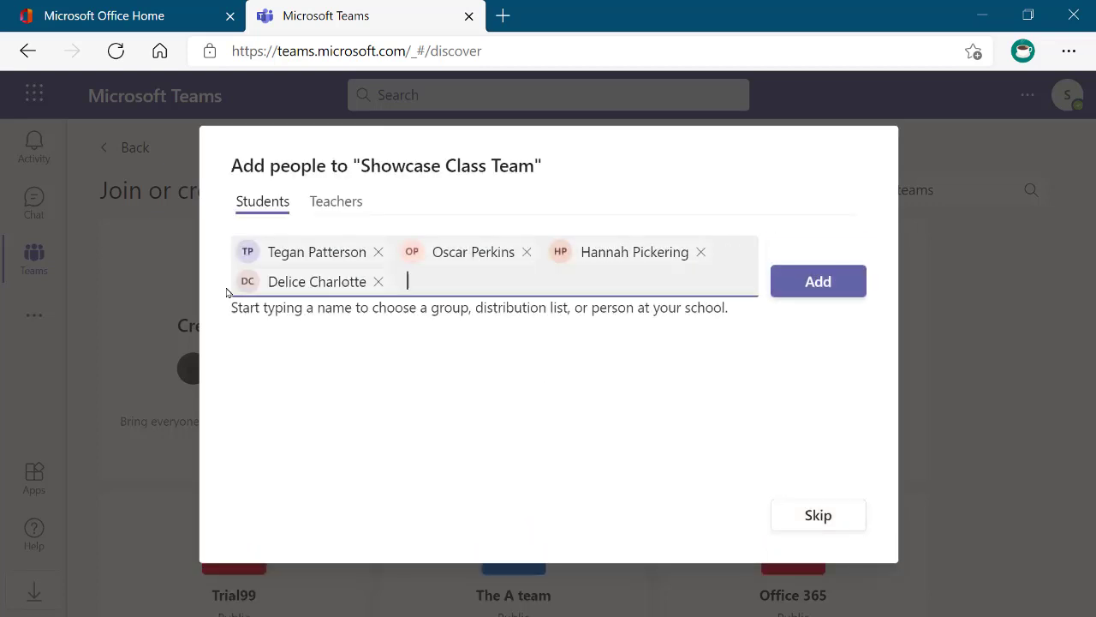
pyautogui.click(780, 290)
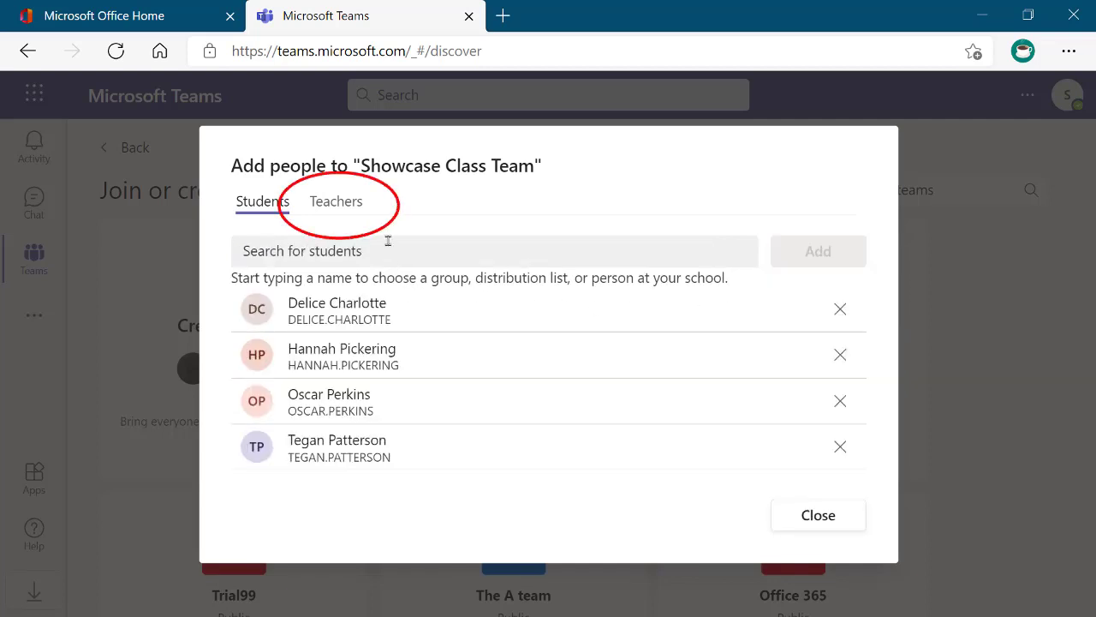
# - Add a second teacher to Showcase Class Team by name and finish adding people
pyautogui.click(344, 206)
pyautogui.click(278, 250)
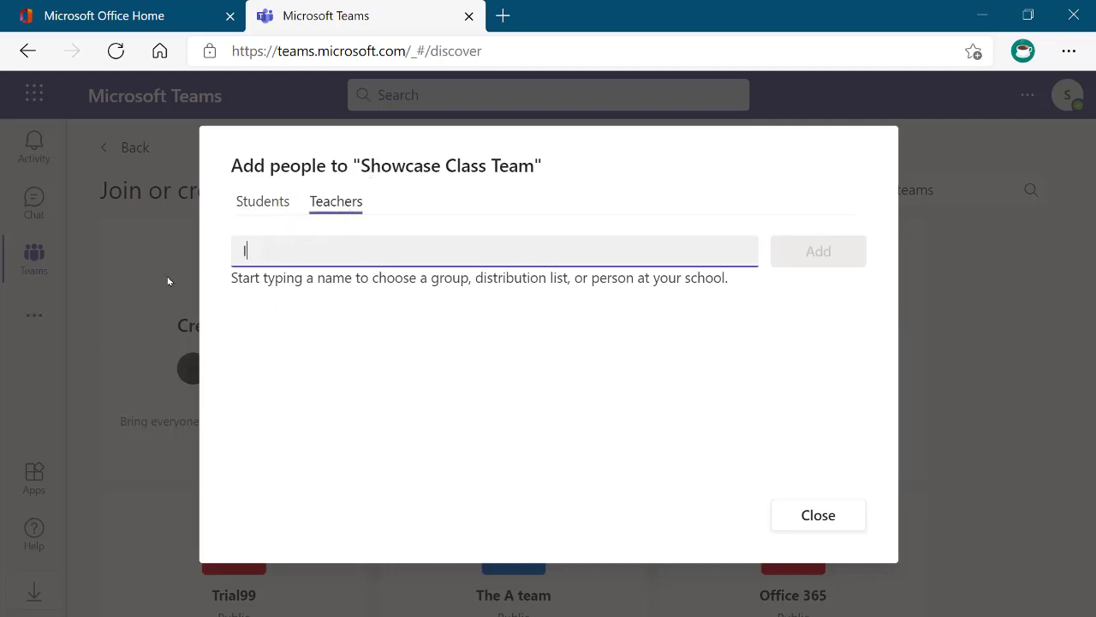
pyautogui.write('I')
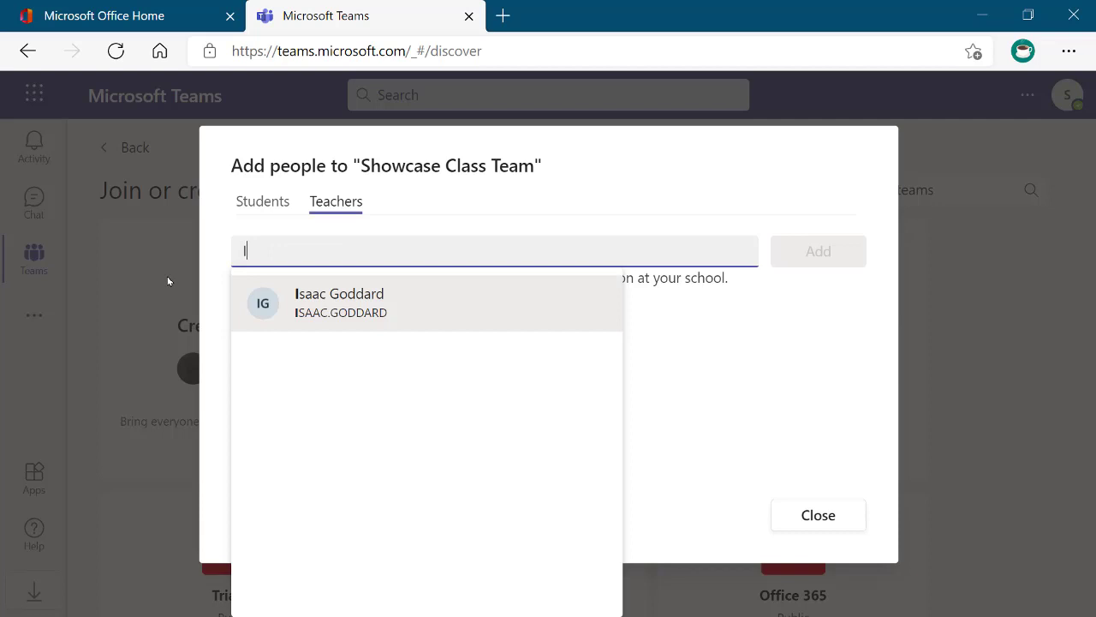
pyautogui.press('Return')
pyautogui.click(800, 255)
pyautogui.click(818, 514)
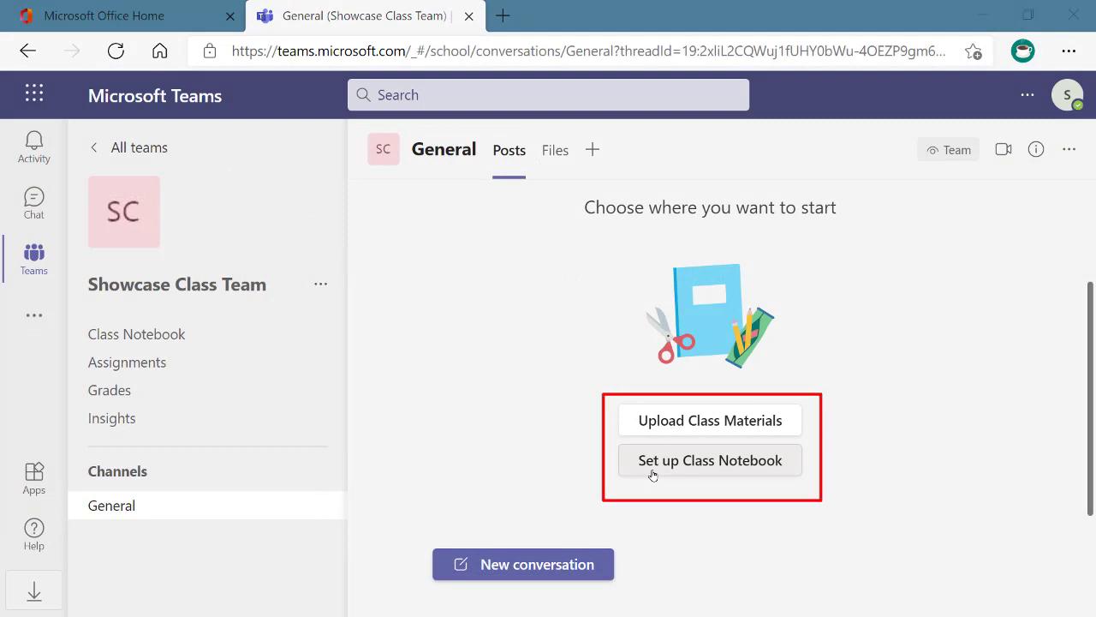
# - Start setting up a blank OneNote Class Notebook for the team and proceed to the student section setup
pyautogui.click(652, 471)
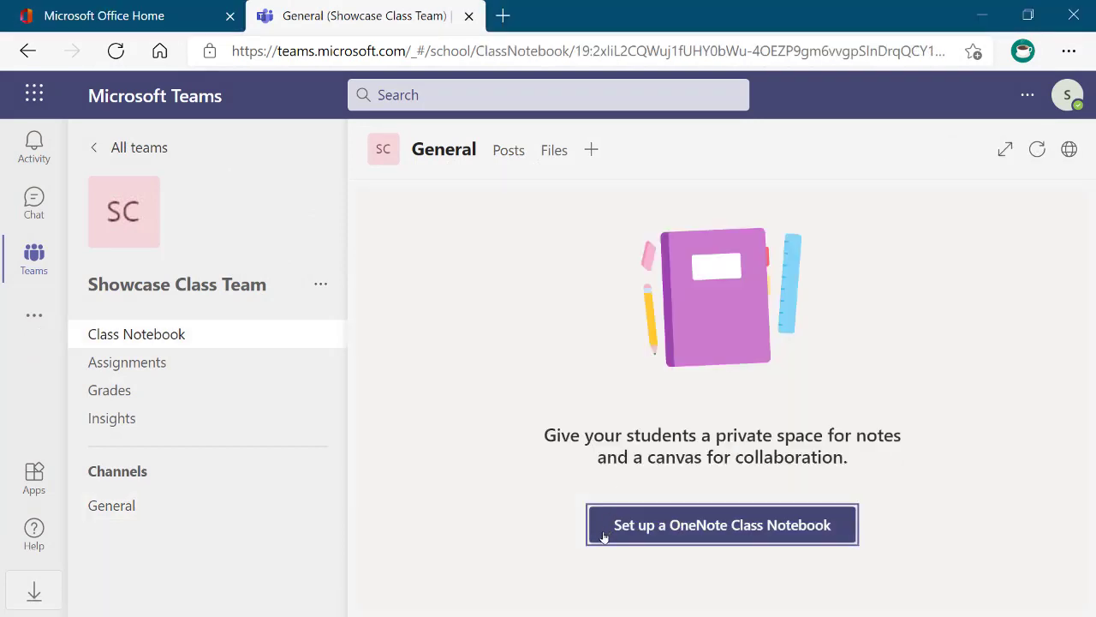
pyautogui.click(604, 535)
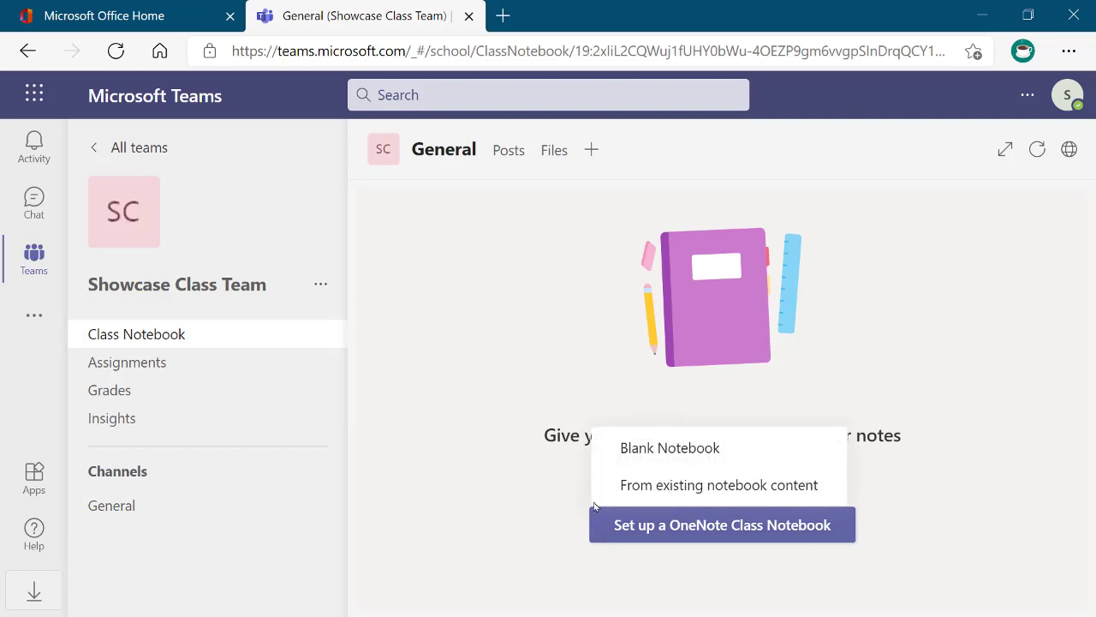
pyautogui.click(608, 454)
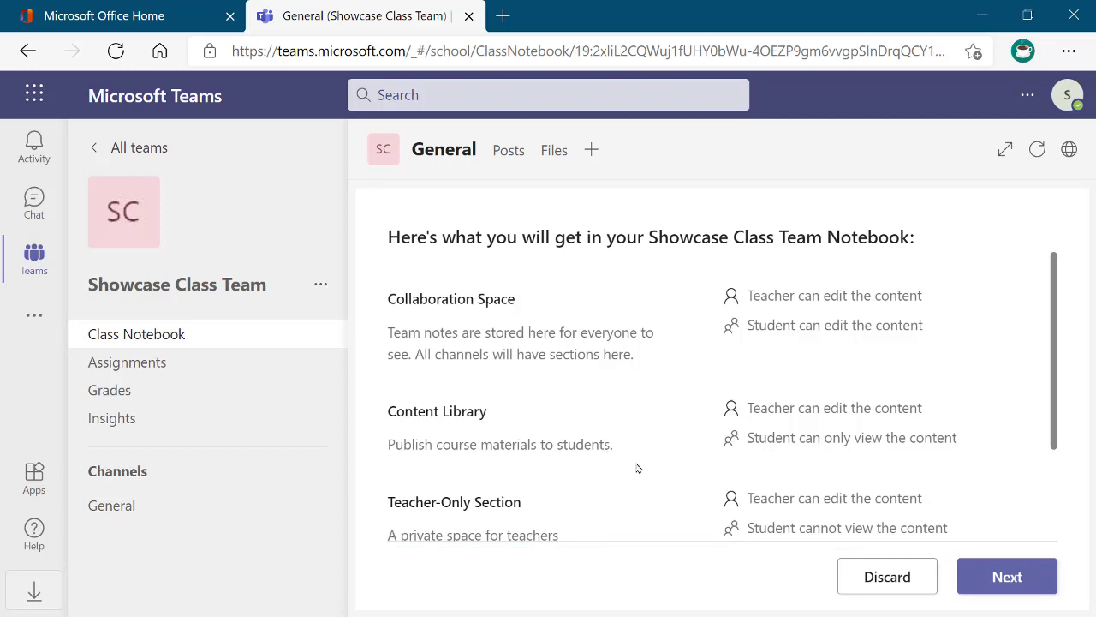
pyautogui.click(1017, 582)
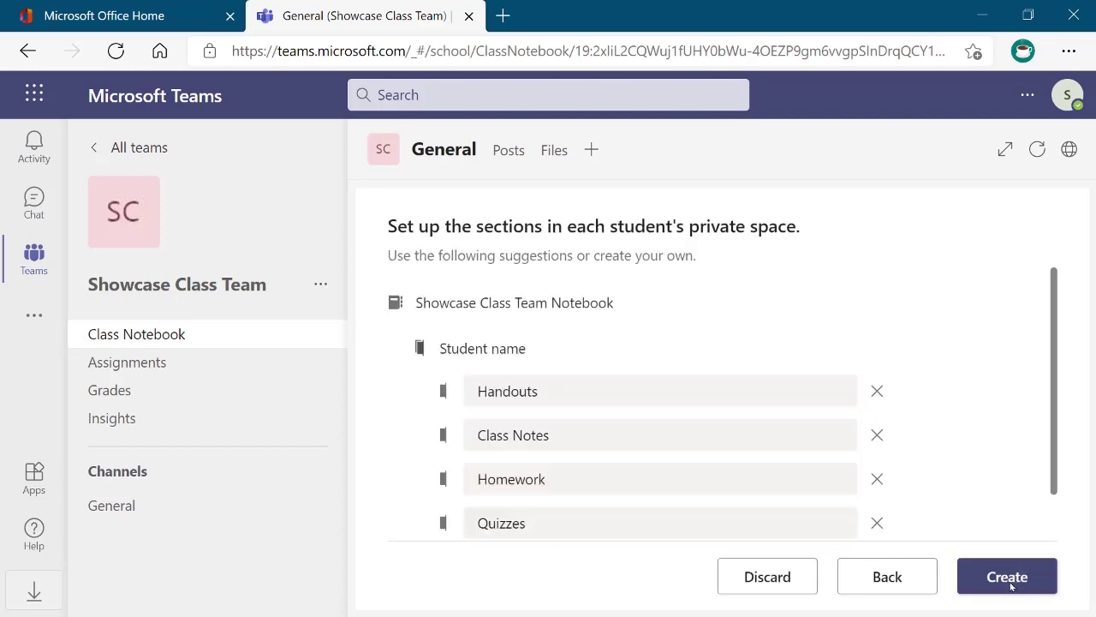
# - Rename the Handouts section as Worksheets, and replace the Quizzes section with Project A and Project B in each student's private space
pyautogui.moveTo(540, 390); pyautogui.dragTo(448, 391)
pyautogui.write('Worksheets')
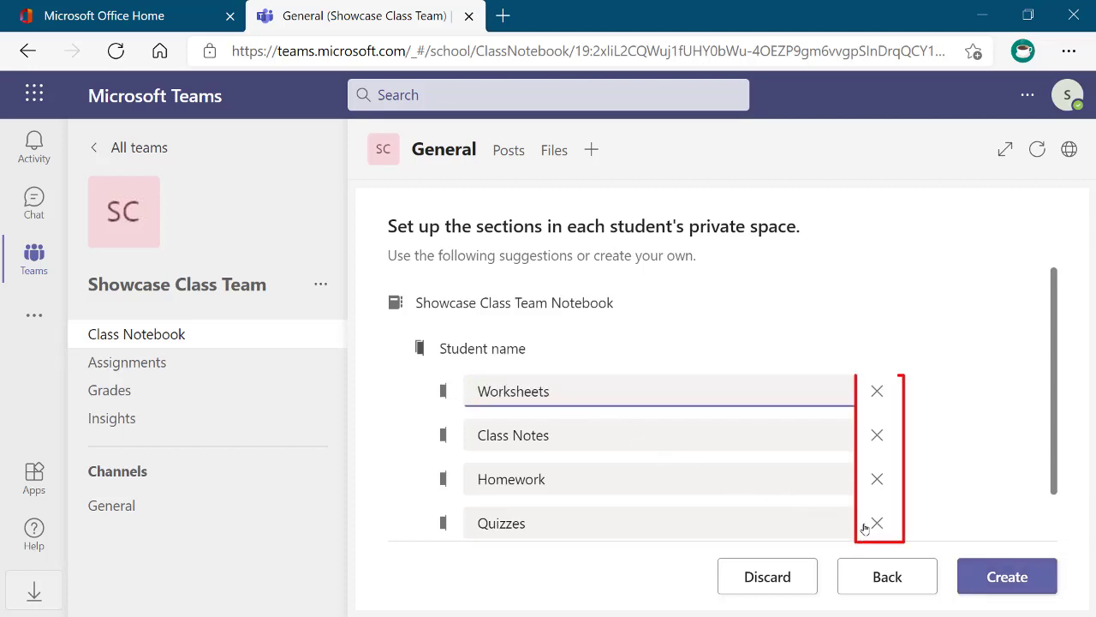
pyautogui.click(877, 522)
pyautogui.click(509, 505)
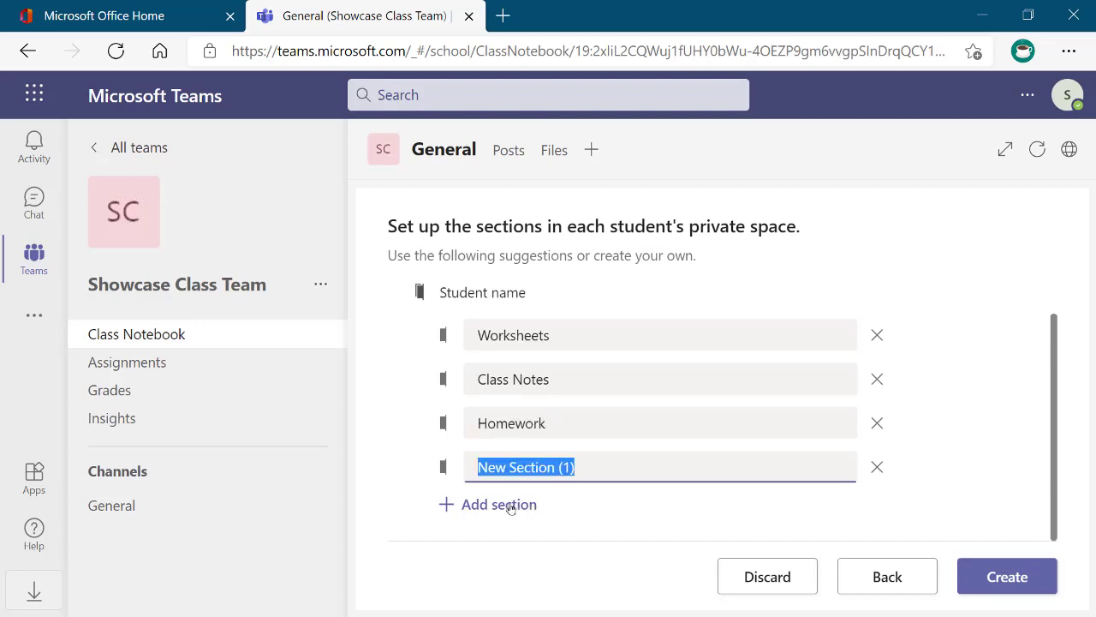
pyautogui.write('Proj')
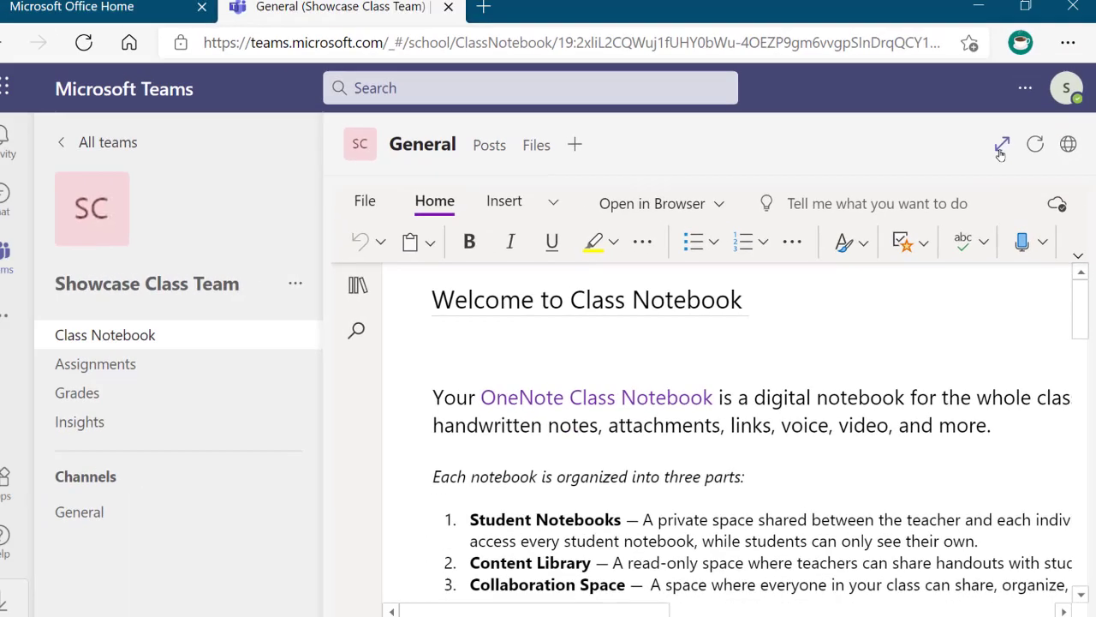
# - Expand the class notebook to full width and view the getting-started pages in the Collaboration Space and Content Library
pyautogui.click(1000, 151)
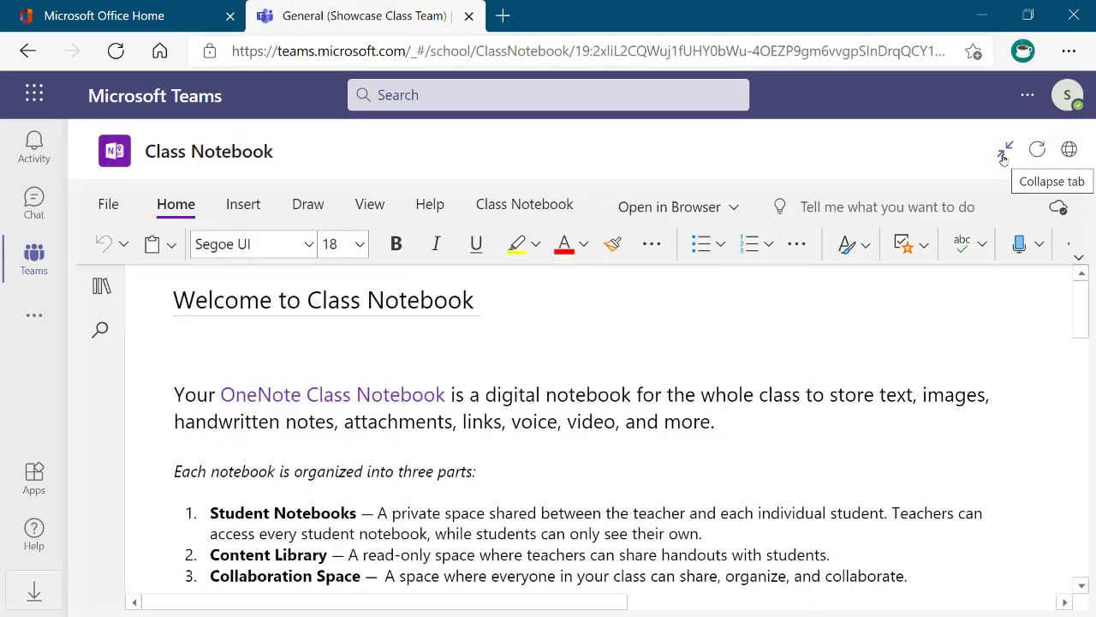
pyautogui.click(99, 300)
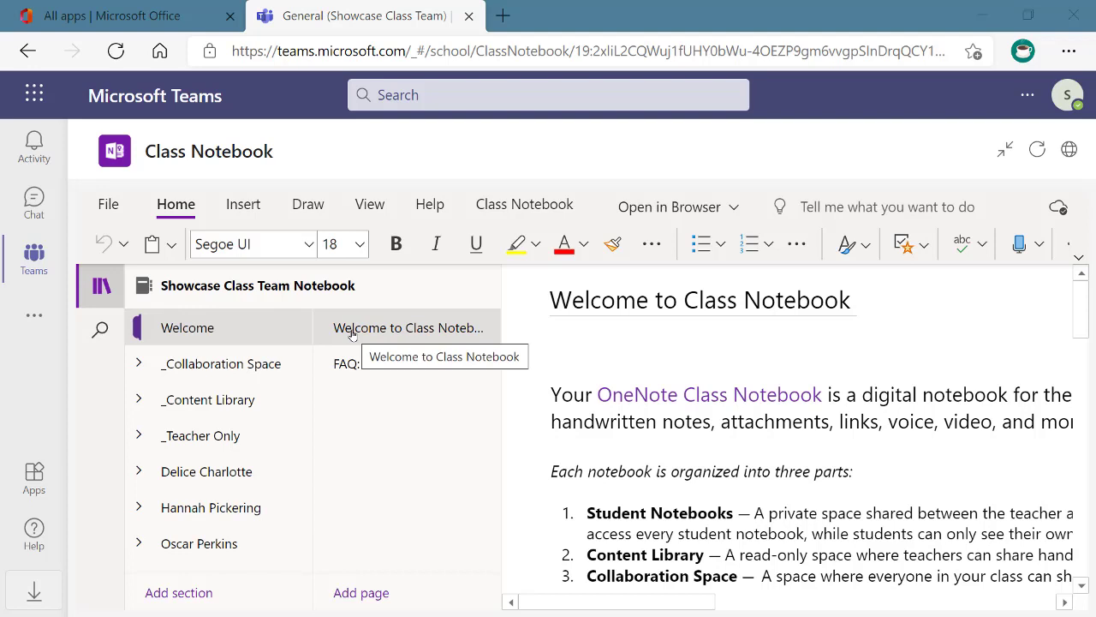
pyautogui.click(140, 365)
pyautogui.click(176, 400)
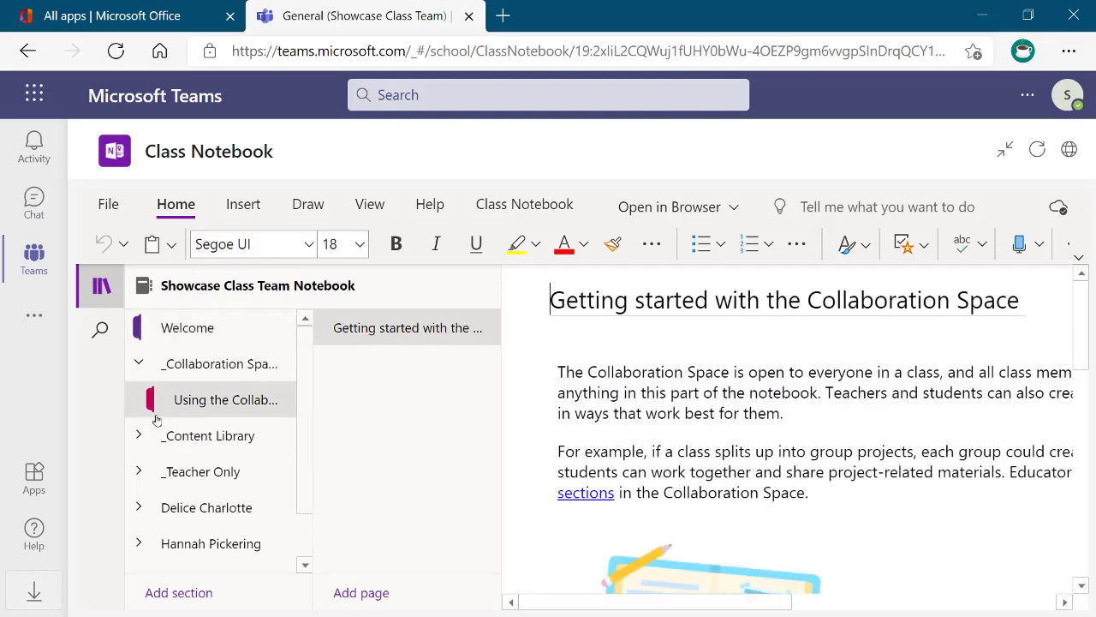
pyautogui.click(139, 436)
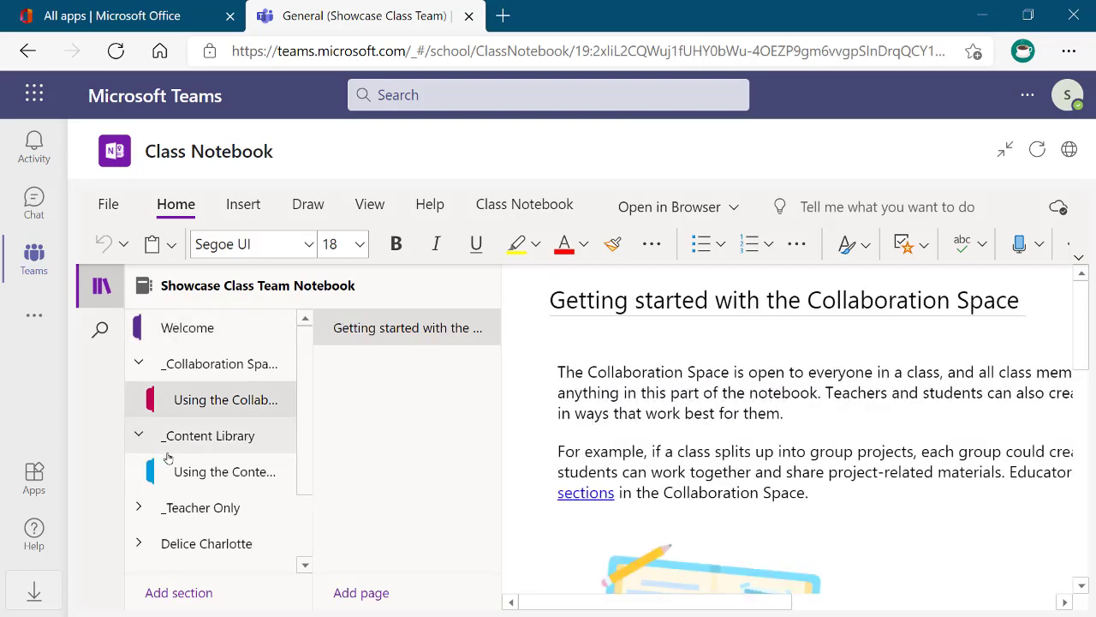
pyautogui.click(183, 474)
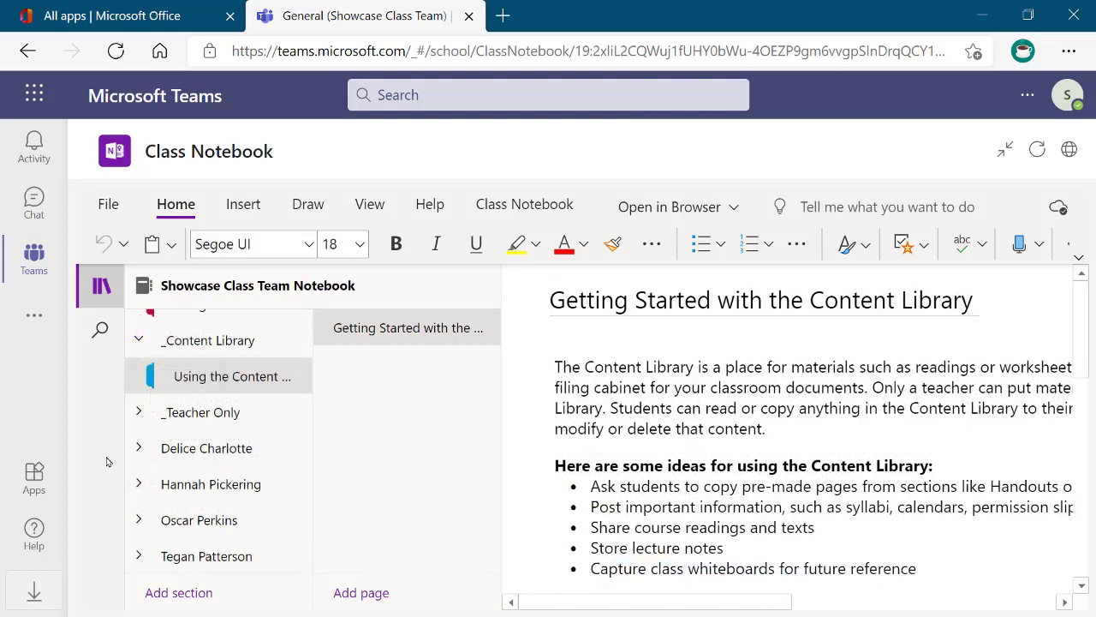
# - Expand the first student's private notebook and review its sections
pyautogui.click(137, 450)
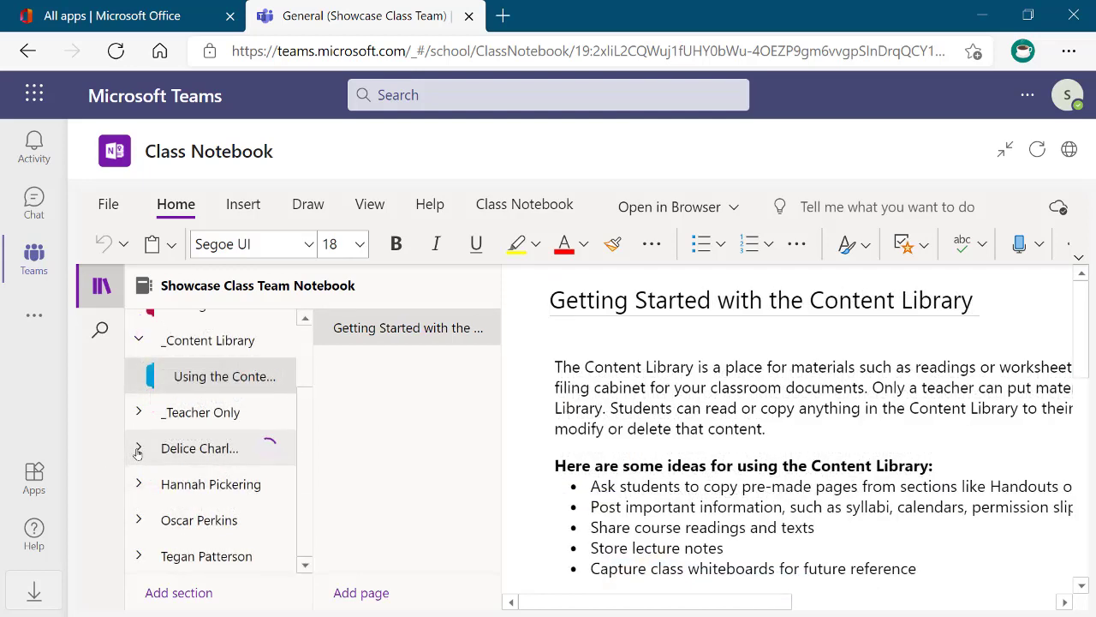
pyautogui.scroll(-2, 300, 440)
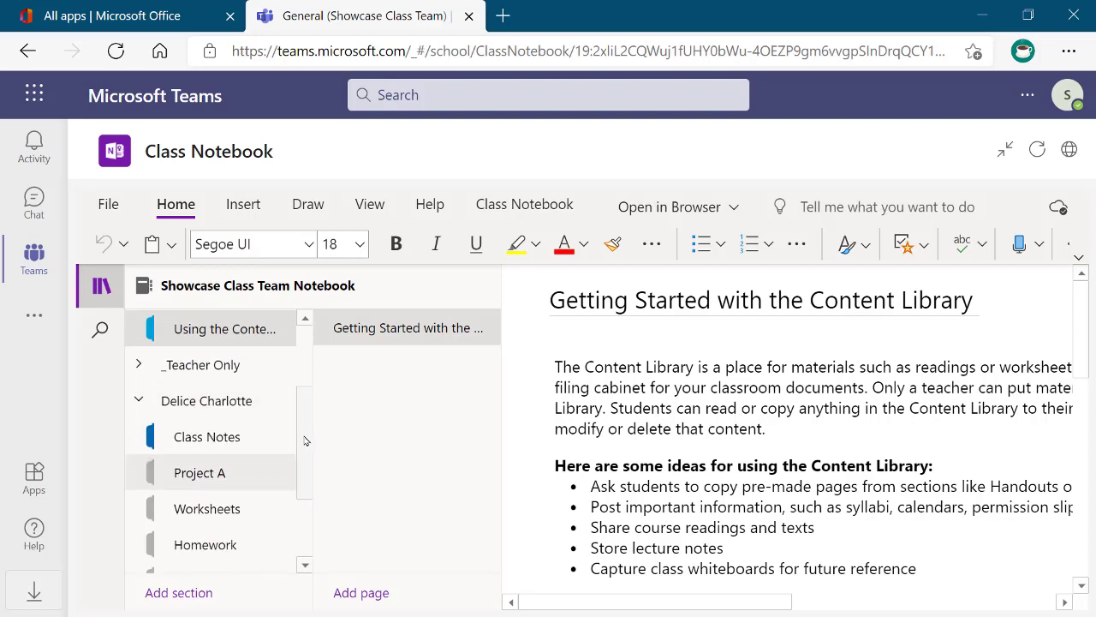
pyautogui.scroll(-1, 305, 440)
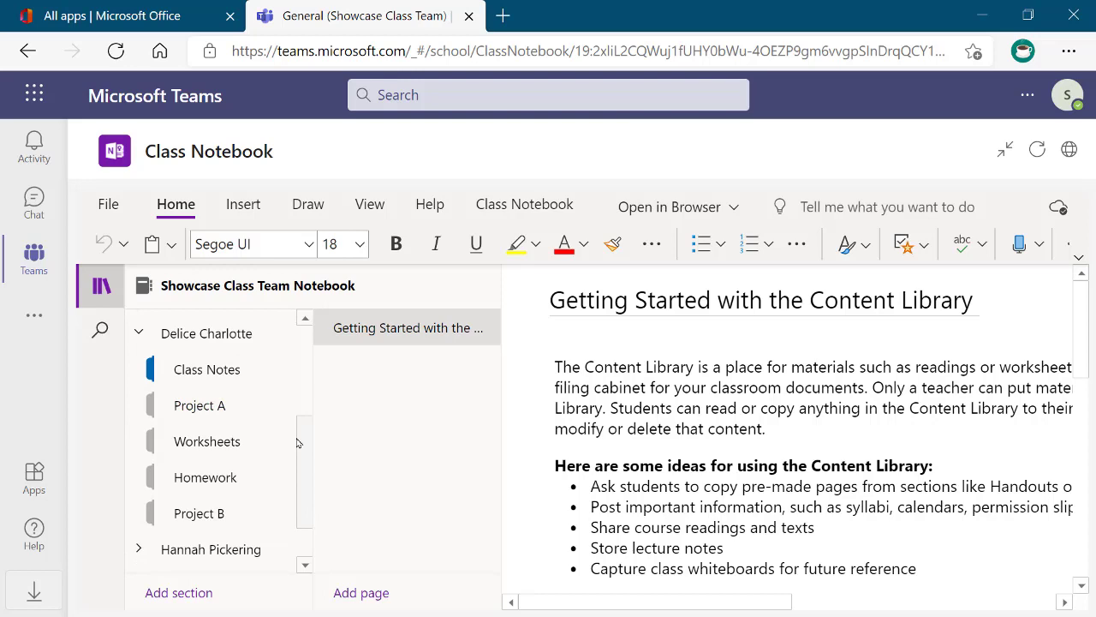
pyautogui.scroll(4, 298, 442)
# - Add a section named "Chemical Project" to the Content Library
pyautogui.click(248, 381)
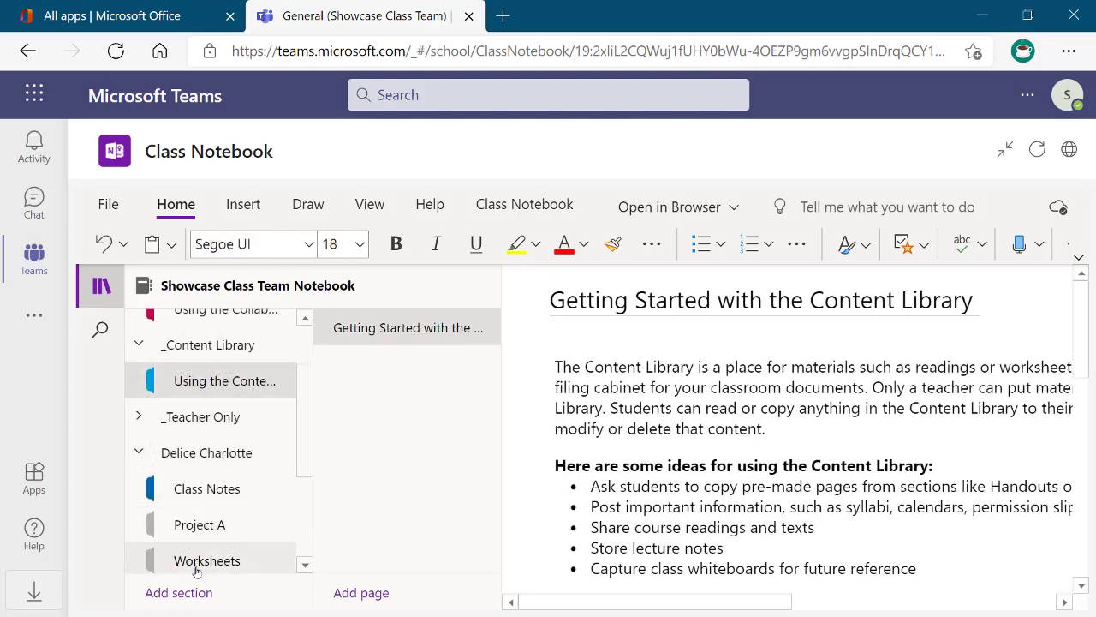
pyautogui.click(179, 592)
pyautogui.write('Chemical Project')
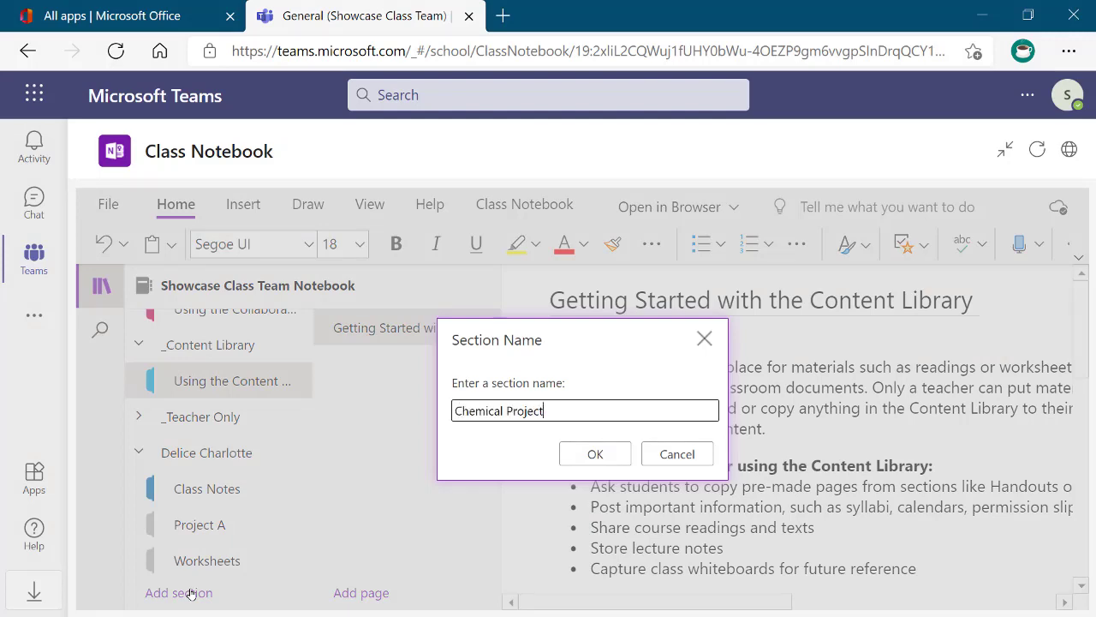
pyautogui.press('Return')
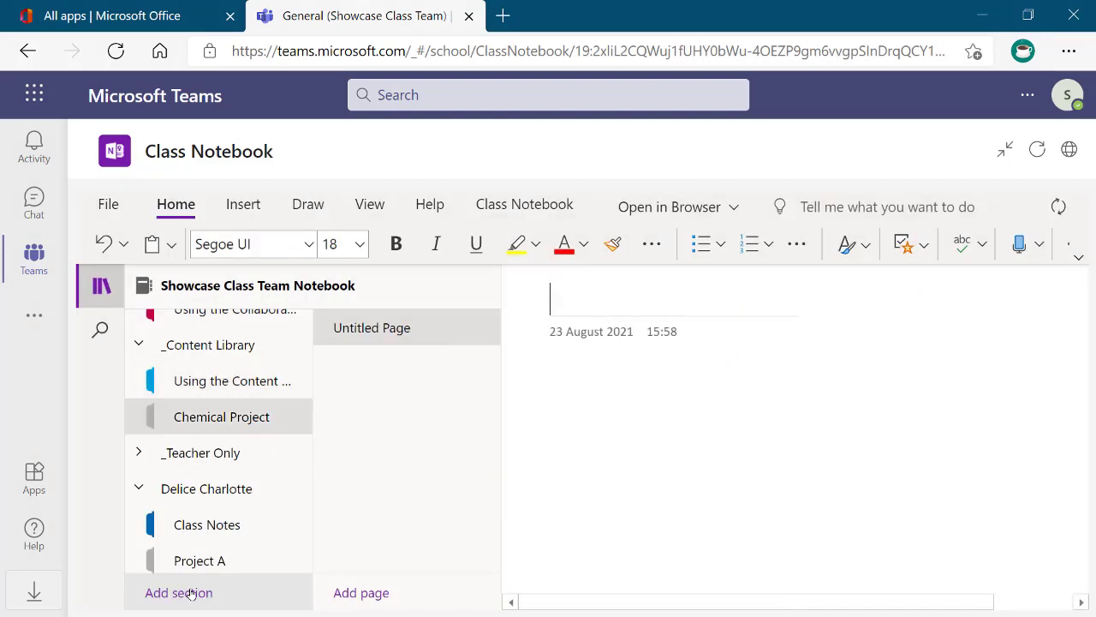
# - Title the new page "Module 1" and write the heading "What is a chemical Reaction" with a paragraph explaining how bonds break and form
pyautogui.write('Module 1')
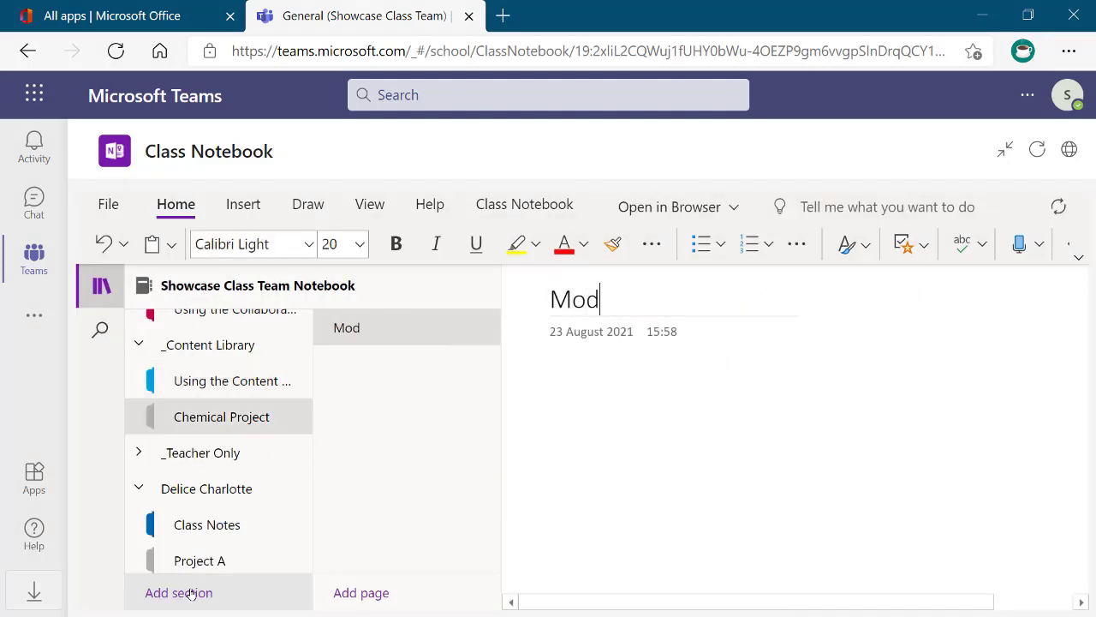
pyautogui.press('Return')
pyautogui.write('What is a chemical Reaction In a chemical reaction the bonds between molecules are broken and new bonds form a new substance. We can see chemical reactions around us such as when food breaks down in our body or with a burning candle changing to wax.')
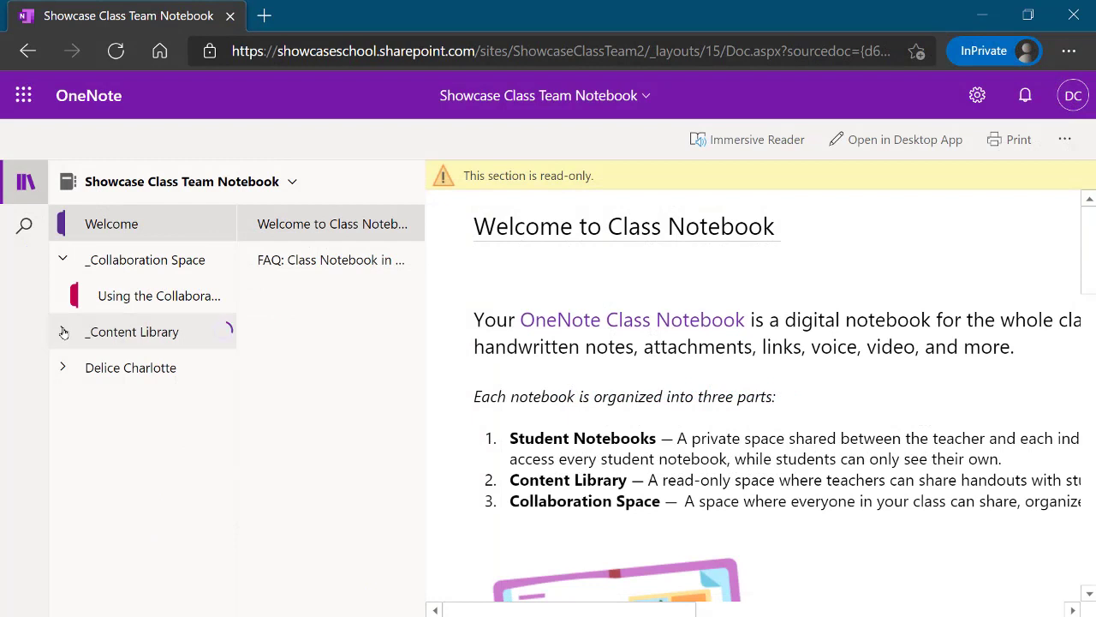
# - In the student's OneNote view, open the Chemical Project section of the Content Library and inspect the student's own sections
pyautogui.click(120, 369)
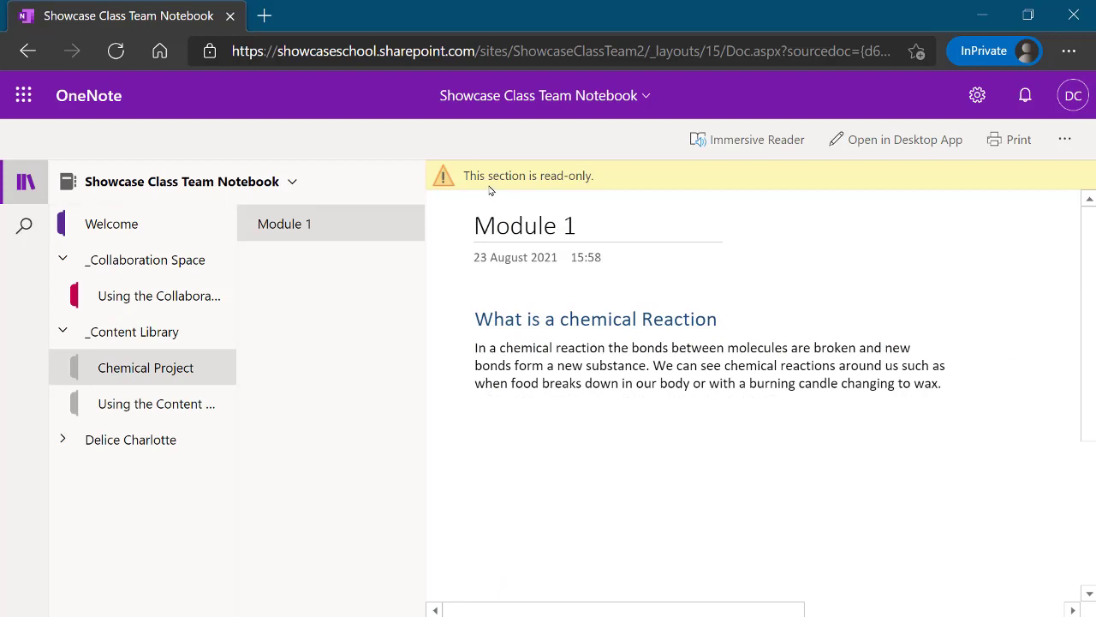
pyautogui.click(61, 443)
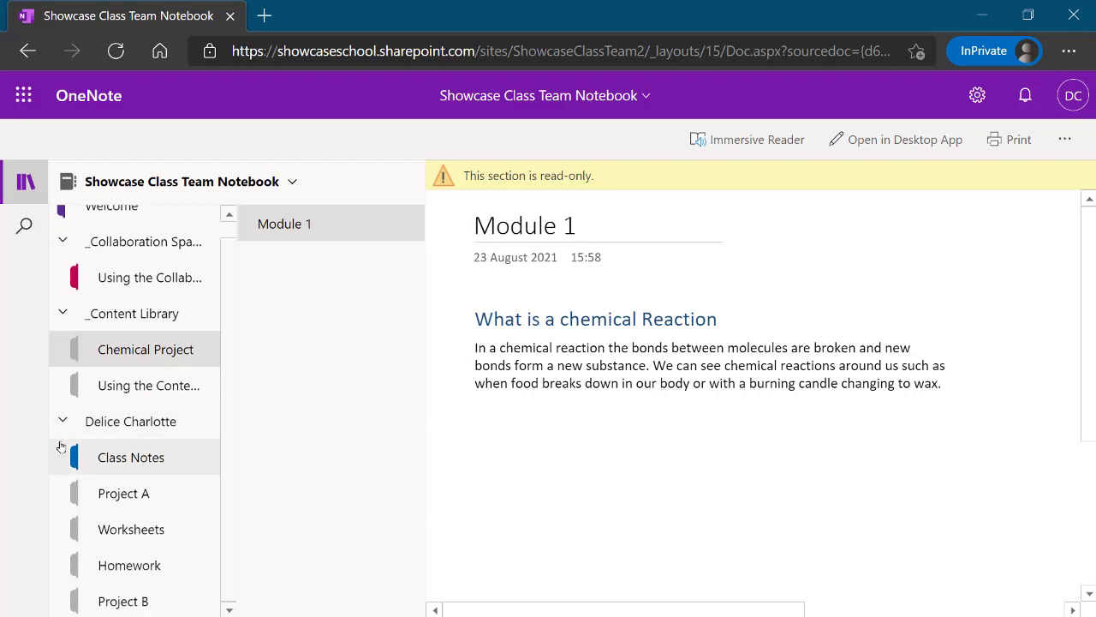
pyautogui.click(69, 426)
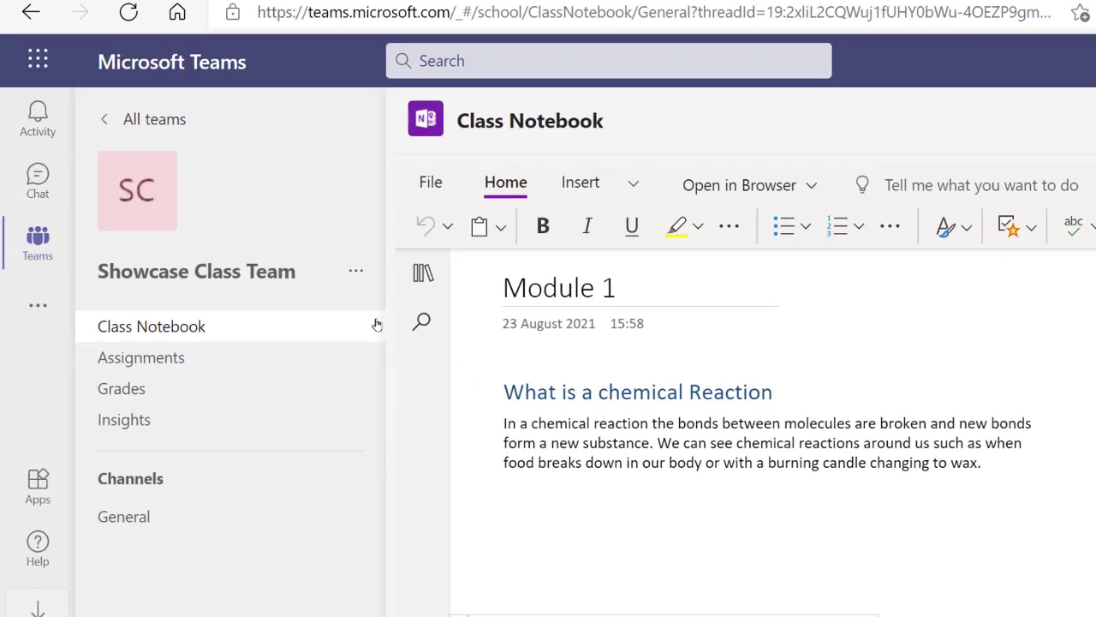
# - Add a new student member to Showcase Class Team, searching for "wi" and choosing the first matching person
pyautogui.click(356, 270)
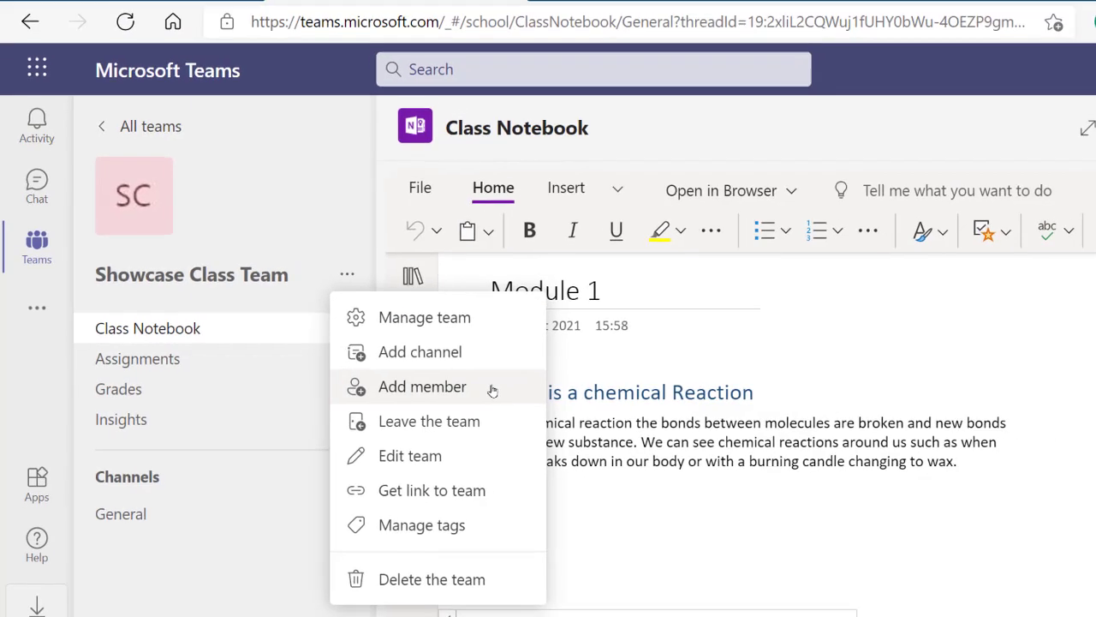
pyautogui.click(454, 389)
pyautogui.write('wi')
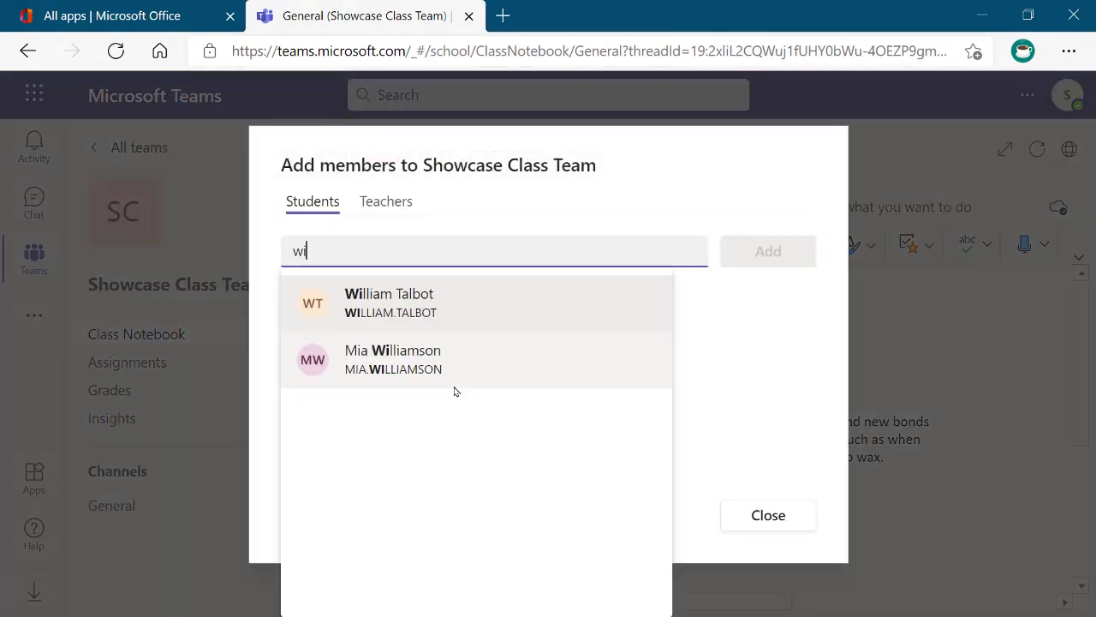
pyautogui.click(457, 320)
pyautogui.click(728, 259)
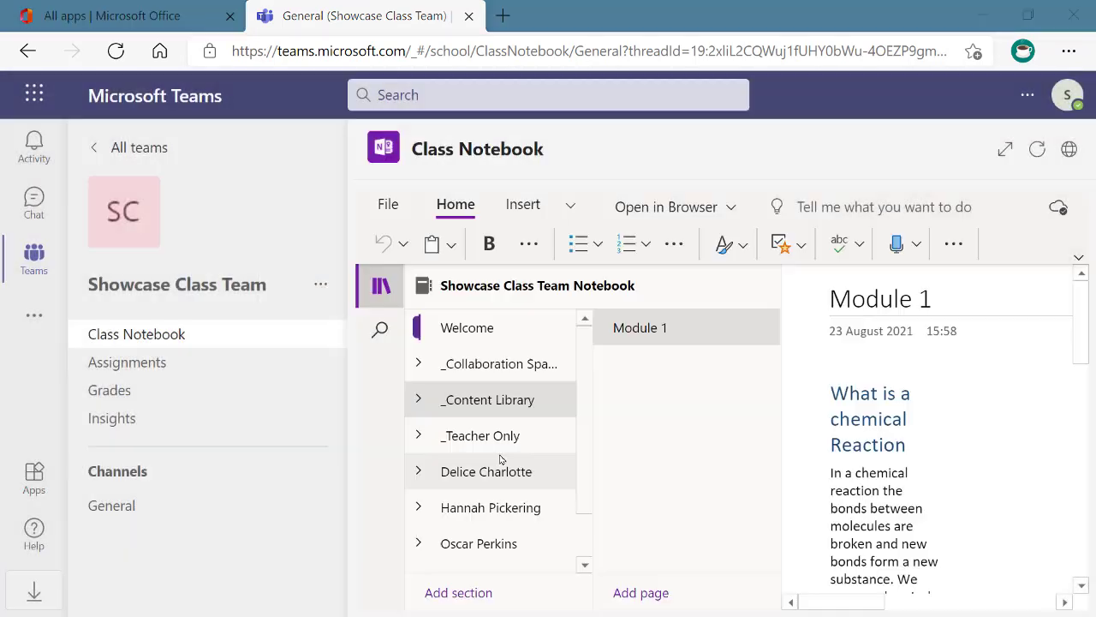
# - Expand the newly added student's private section group in the class notebook and review its sections
pyautogui.scroll(-2, 554, 431)
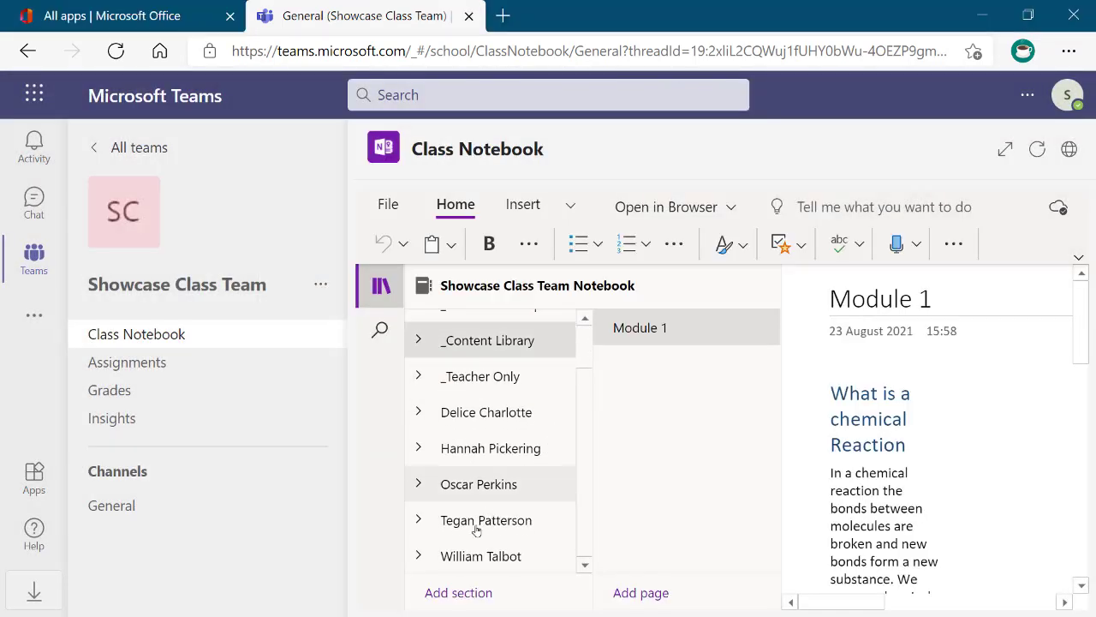
pyautogui.click(460, 557)
pyautogui.scroll(-4, 496, 480)
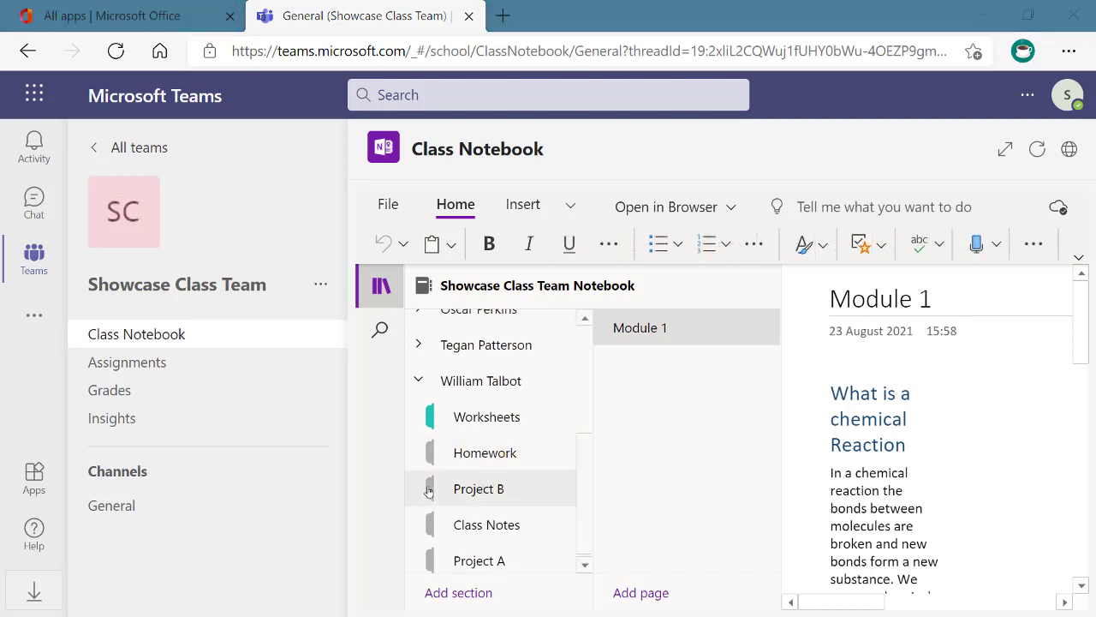
# - Go to the Office 365 home page and open the Class Notebook app from the full list of apps
pyautogui.click(33, 97)
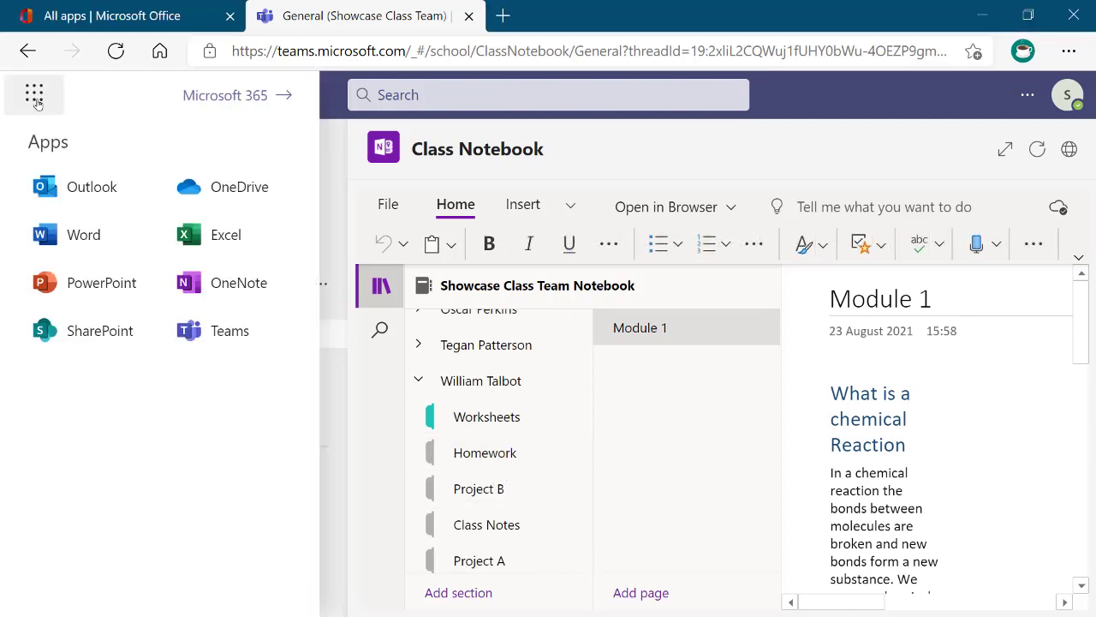
pyautogui.click(191, 97)
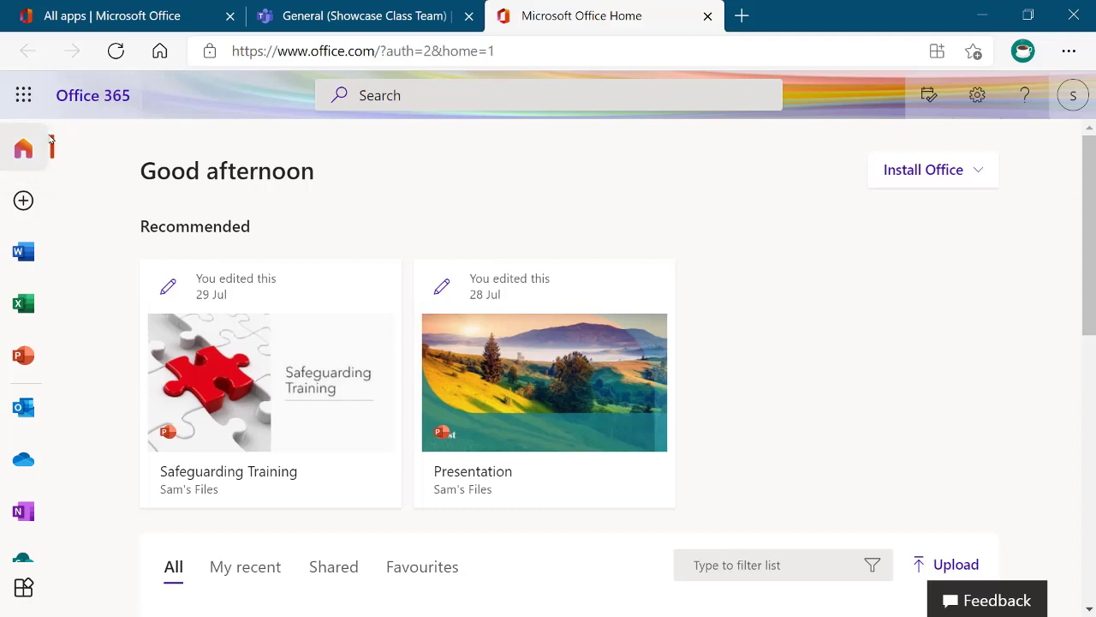
pyautogui.click(24, 95)
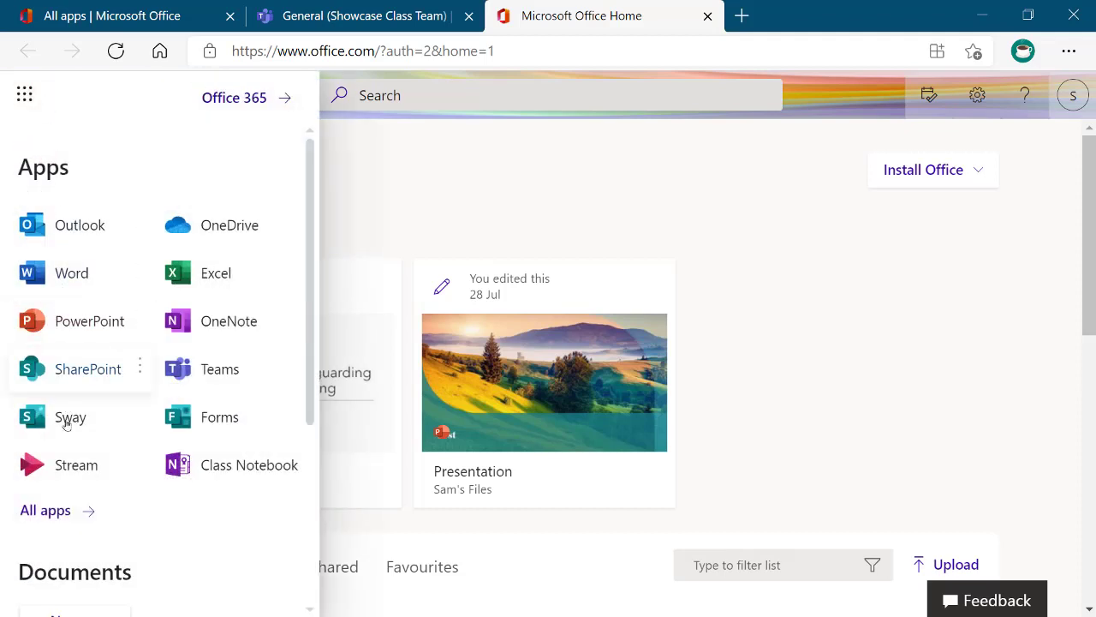
pyautogui.click(48, 512)
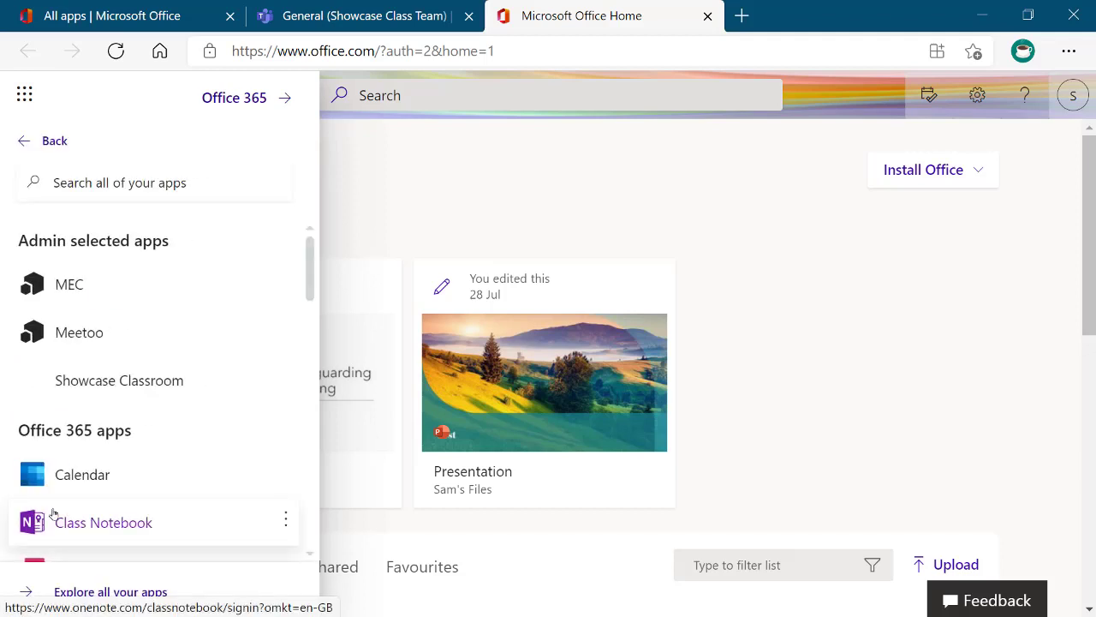
pyautogui.click(53, 514)
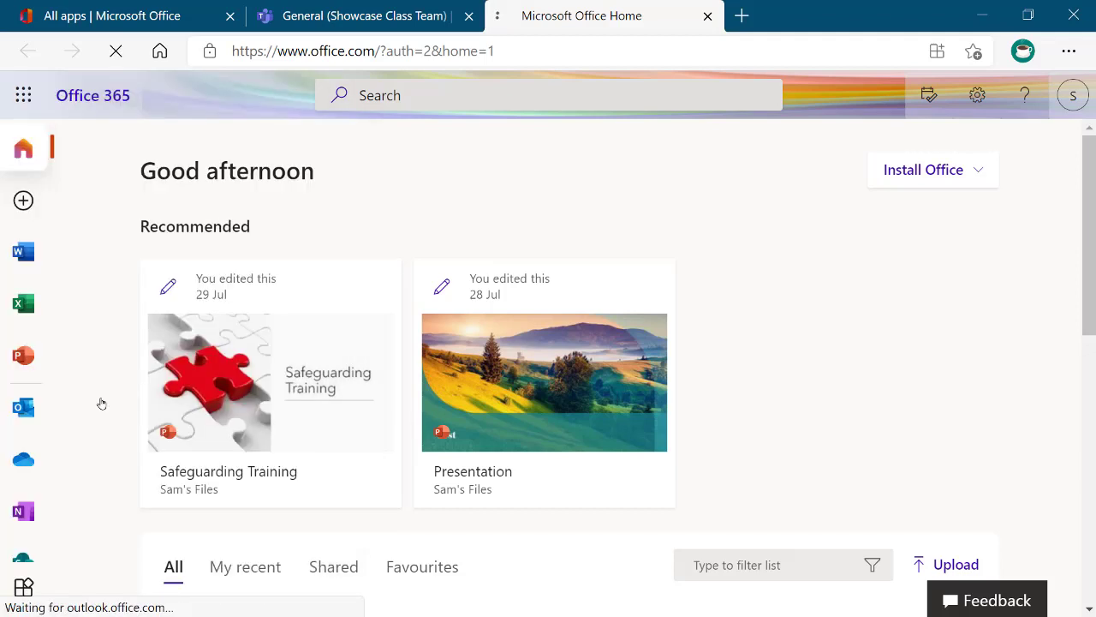